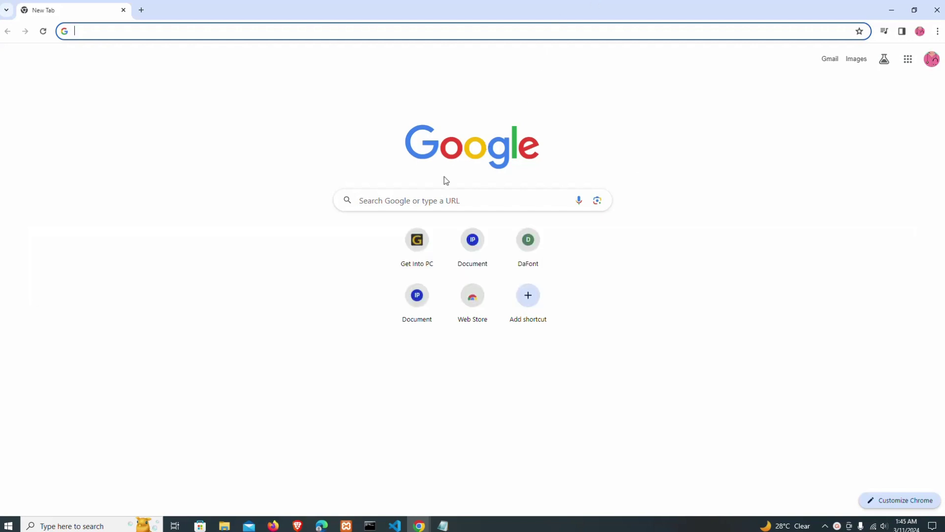
Step: Search Google for 'python' from the Chrome New Tab page
{"action": "left_click", "coordinate": [408, 201]}
{"action": "type", "text": "python"}
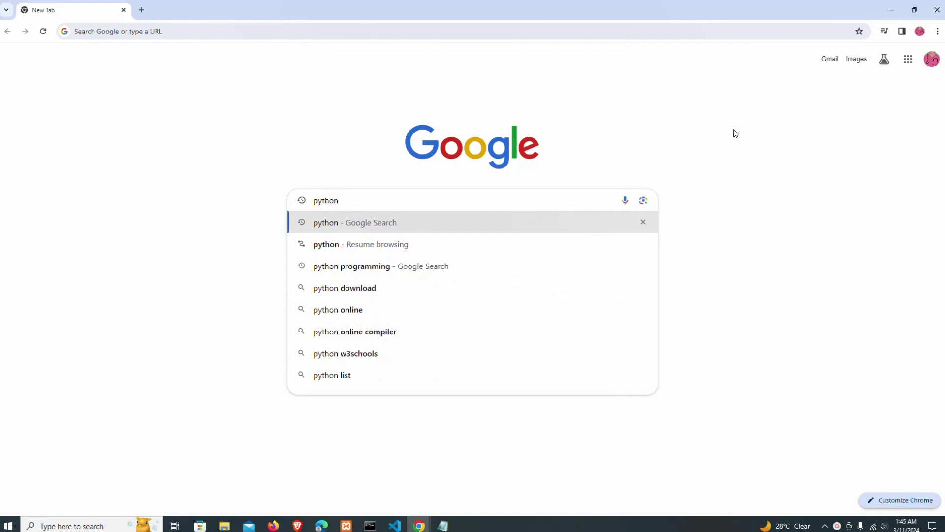
{"action": "key", "text": "Return"}
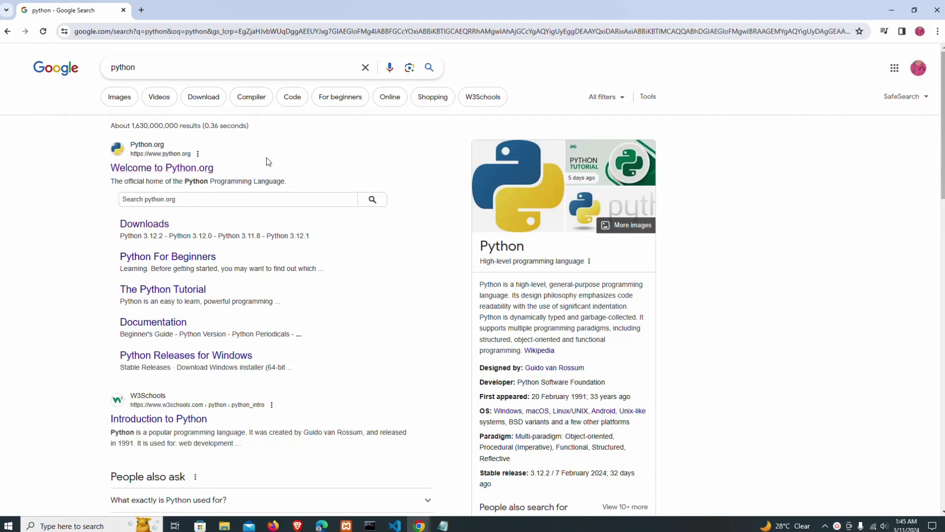
Step: Open the Python.org homepage from the results and go to its Downloads page
{"action": "left_click", "coordinate": [165, 170]}
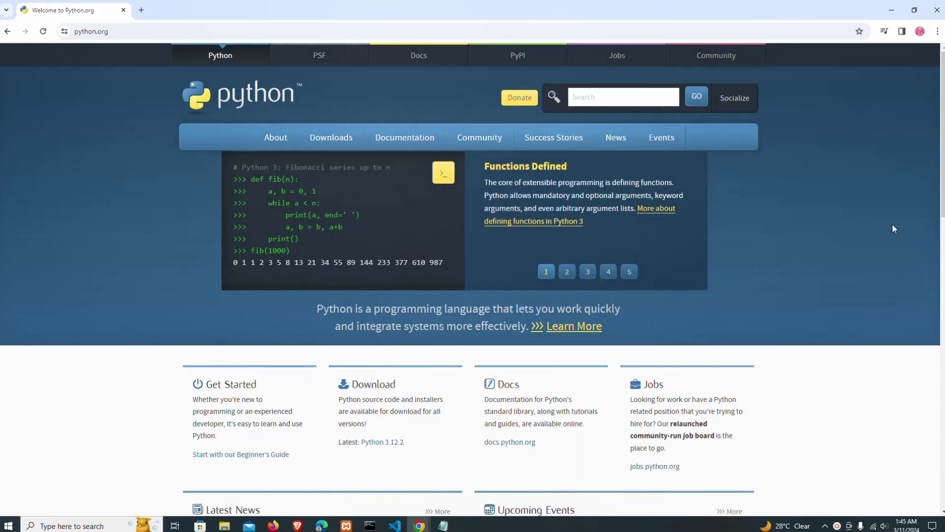
{"action": "mouse_move", "coordinate": [334, 140]}
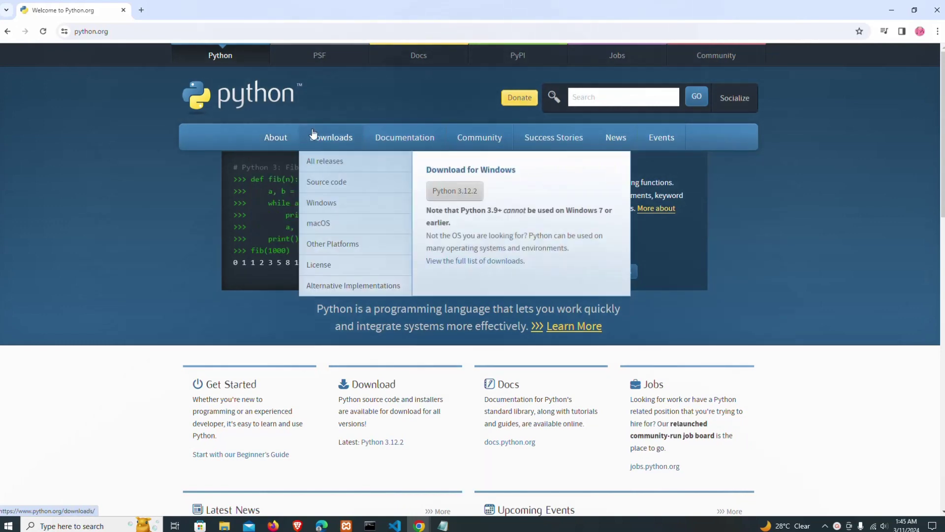
{"action": "left_click", "coordinate": [339, 143]}
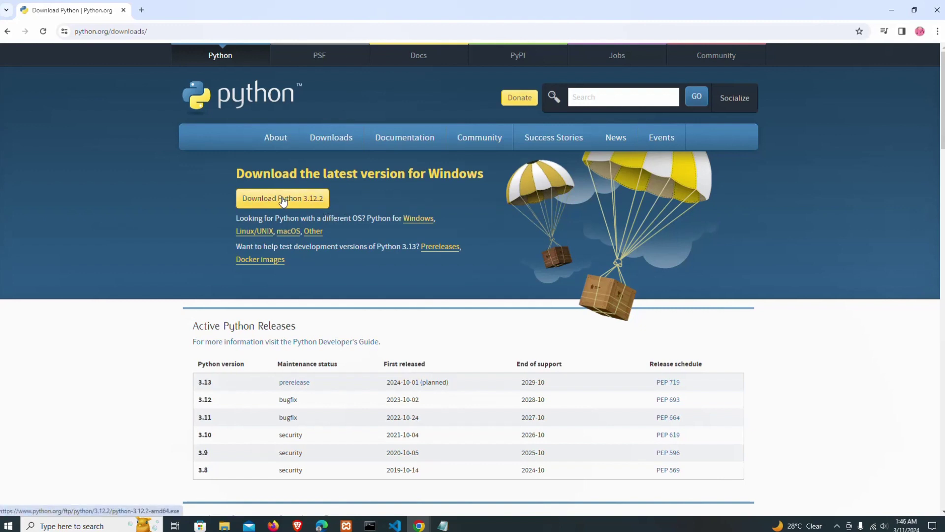
Step: Review the releases list, then download the Python 3.12.2 Windows installer python-3.12.2-amd64.exe
{"action": "scroll", "coordinate": [529, 270], "scroll_direction": "down", "scroll_amount": 1}
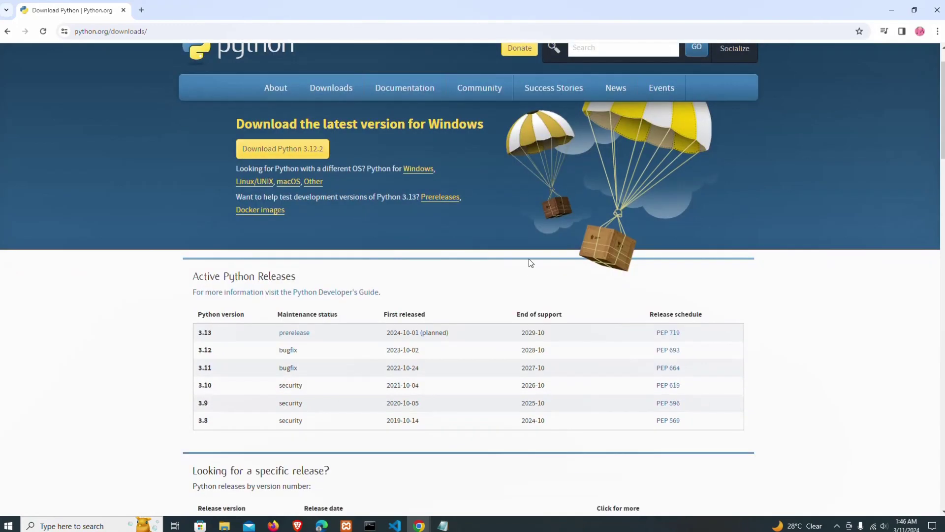
{"action": "scroll", "coordinate": [528, 256], "scroll_direction": "down", "scroll_amount": 3}
{"action": "scroll", "coordinate": [530, 255], "scroll_direction": "down", "scroll_amount": 3}
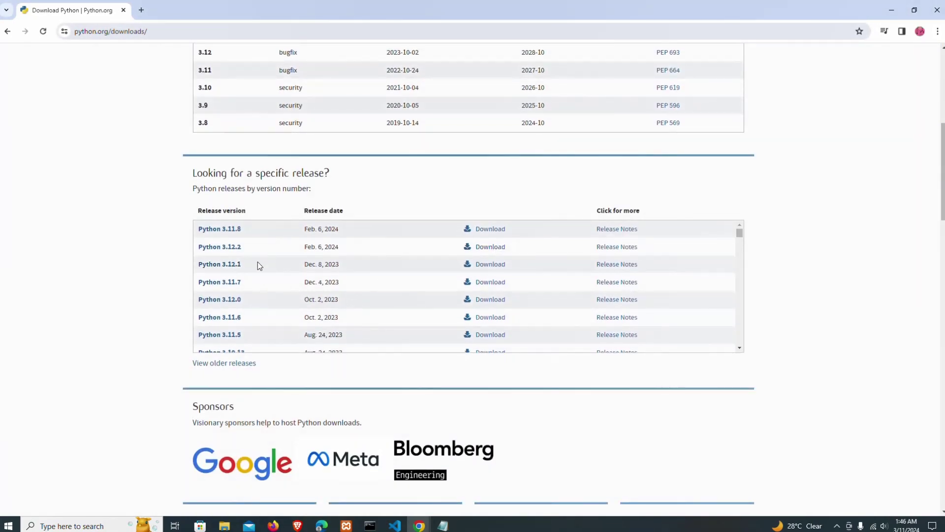
{"action": "scroll", "coordinate": [270, 235], "scroll_direction": "down", "scroll_amount": 3}
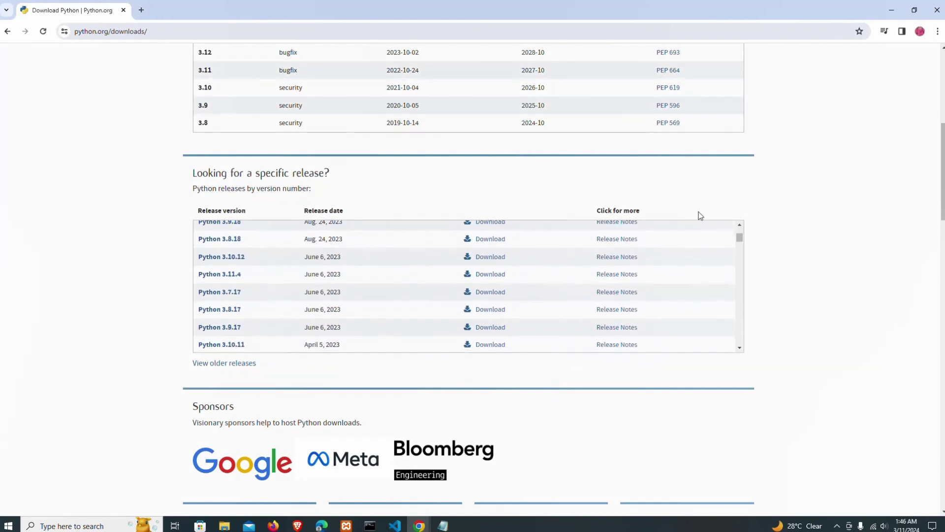
{"action": "scroll", "coordinate": [653, 258], "scroll_direction": "down", "scroll_amount": 15}
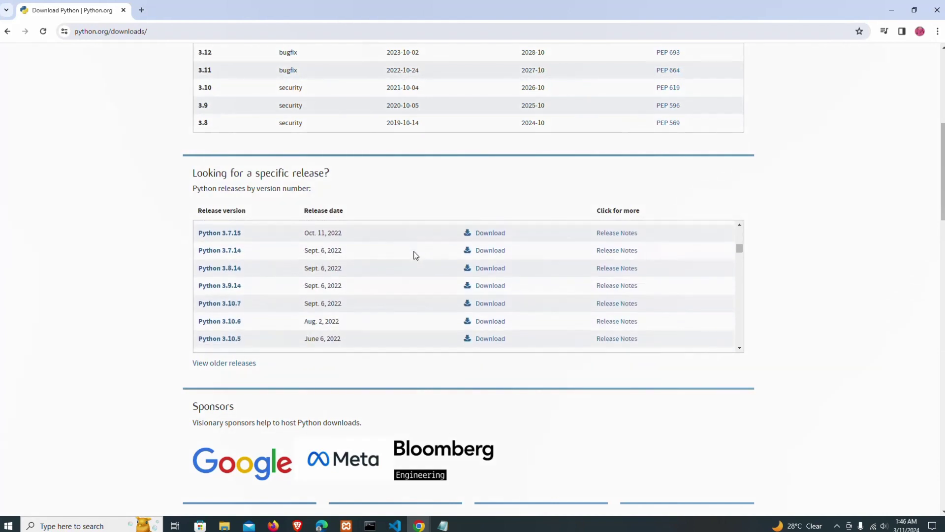
{"action": "scroll", "coordinate": [407, 251], "scroll_direction": "down", "scroll_amount": 10}
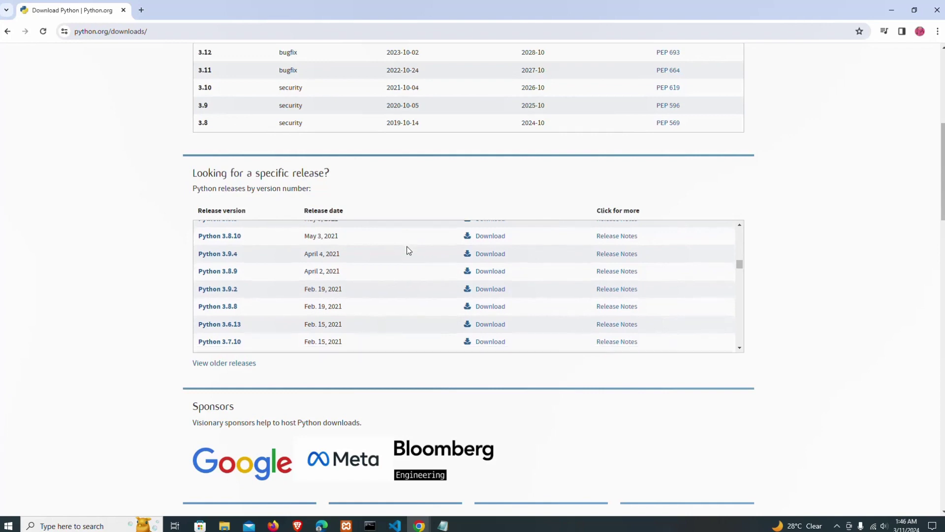
{"action": "scroll", "coordinate": [407, 246], "scroll_direction": "down", "scroll_amount": 2}
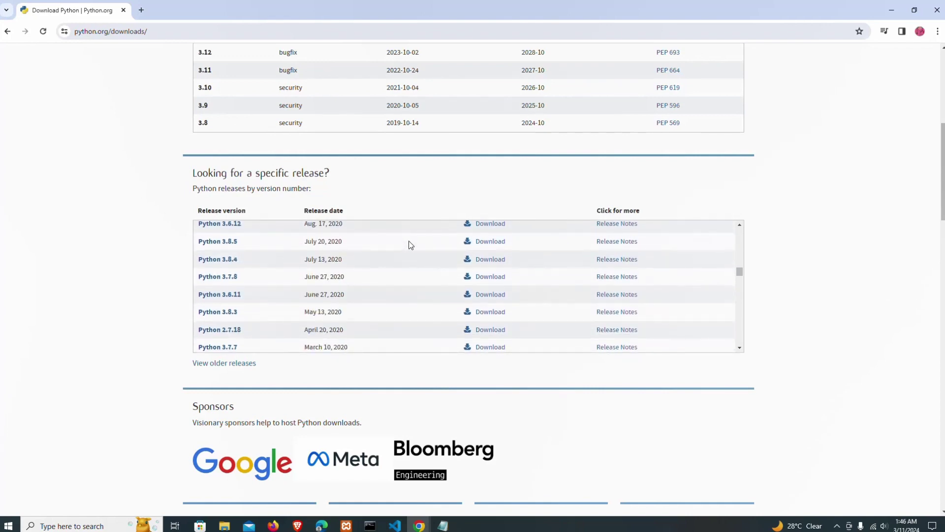
{"action": "scroll", "coordinate": [408, 244], "scroll_direction": "down", "scroll_amount": 2}
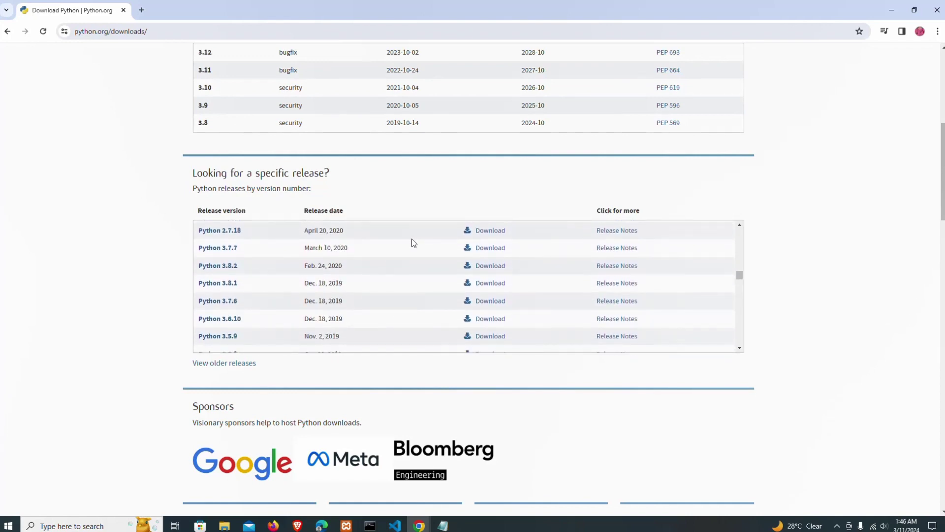
{"action": "scroll", "coordinate": [412, 243], "scroll_direction": "down", "scroll_amount": 2}
{"action": "scroll", "coordinate": [498, 292], "scroll_direction": "up", "scroll_amount": 1}
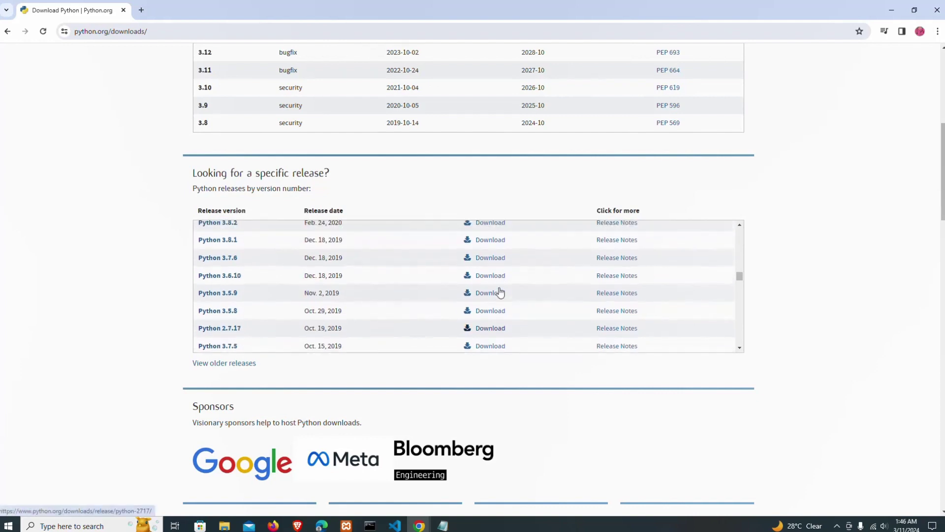
{"action": "scroll", "coordinate": [500, 293], "scroll_direction": "up", "scroll_amount": 10}
{"action": "scroll", "coordinate": [499, 291], "scroll_direction": "up", "scroll_amount": 7}
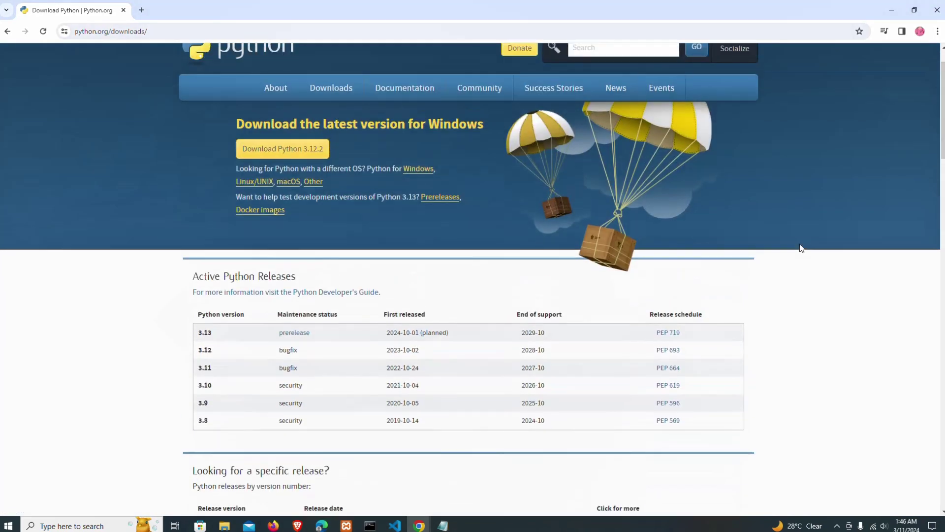
{"action": "scroll", "coordinate": [801, 248], "scroll_direction": "up", "scroll_amount": 2}
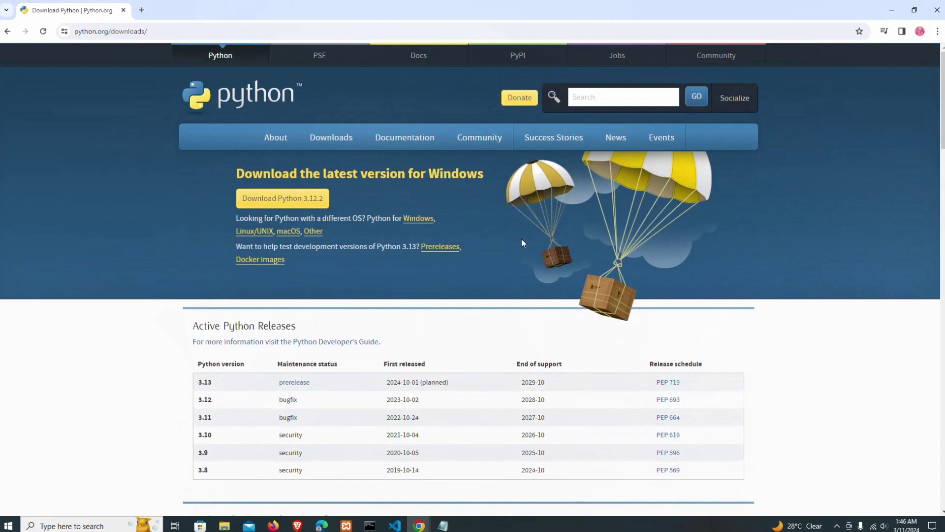
{"action": "left_click", "coordinate": [296, 200]}
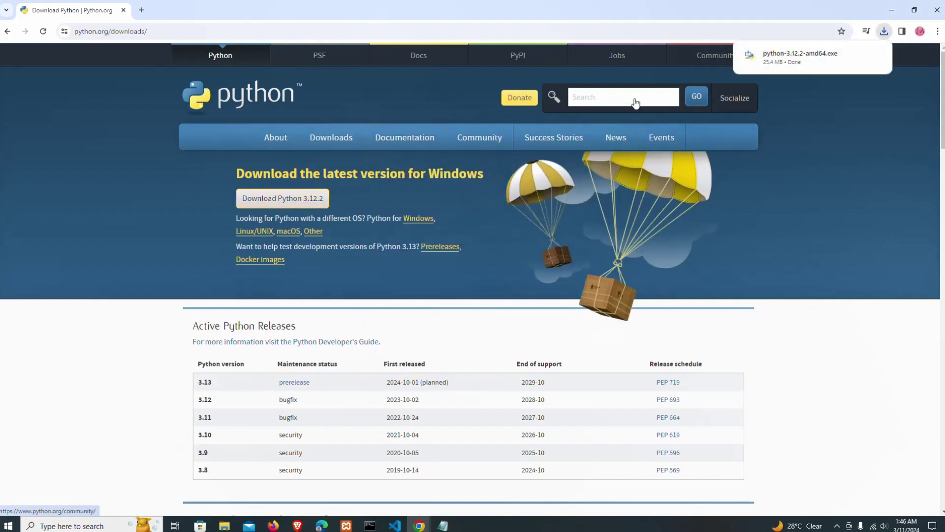
{"action": "mouse_move", "coordinate": [844, 57]}
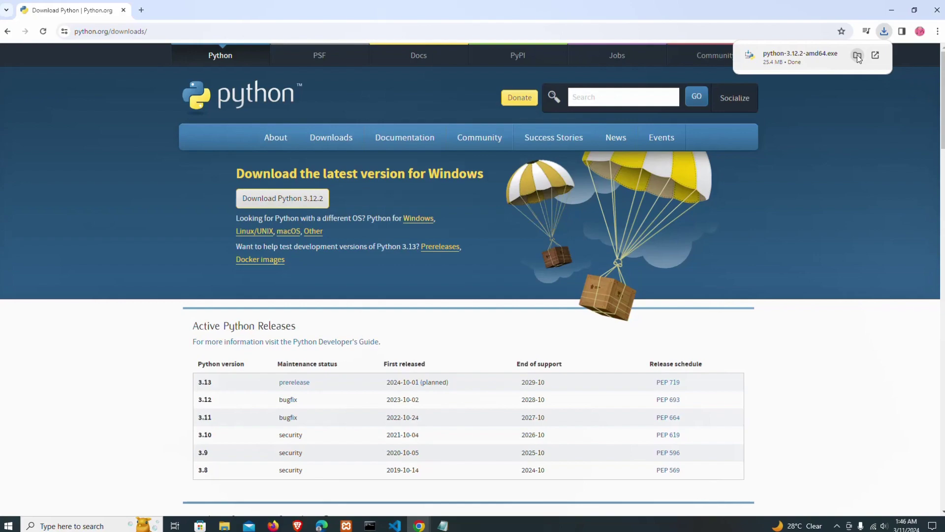
Step: Show python-3.12.2-amd64.exe in the Downloads folder and launch the installer
{"action": "left_click", "coordinate": [855, 56]}
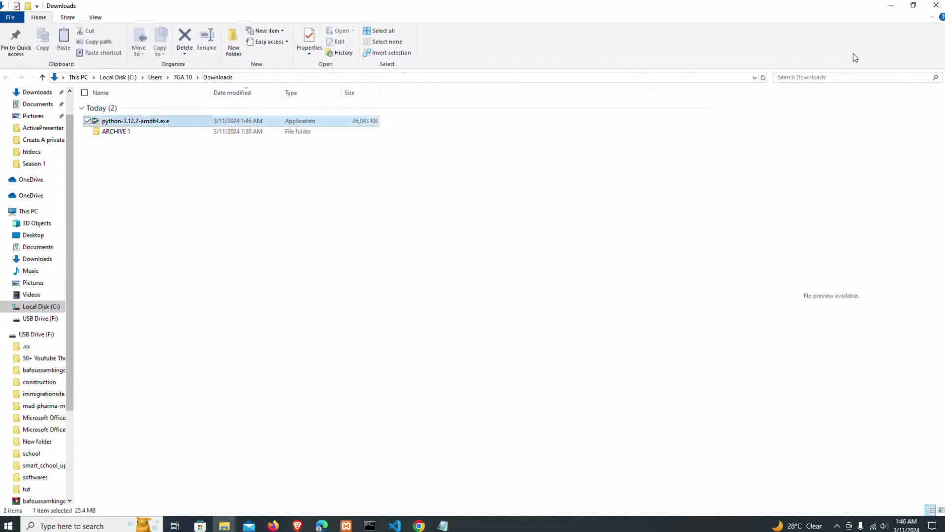
{"action": "left_click", "coordinate": [217, 166]}
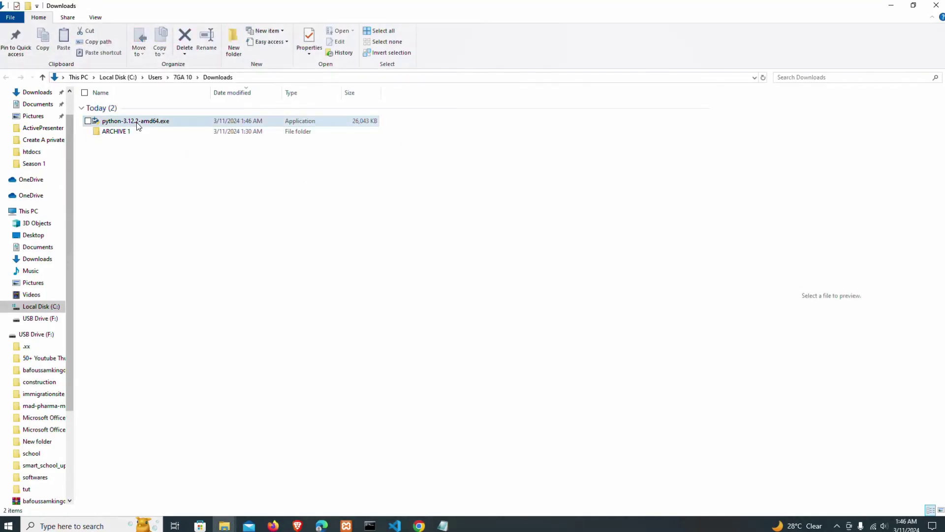
{"action": "double_click", "coordinate": [160, 122]}
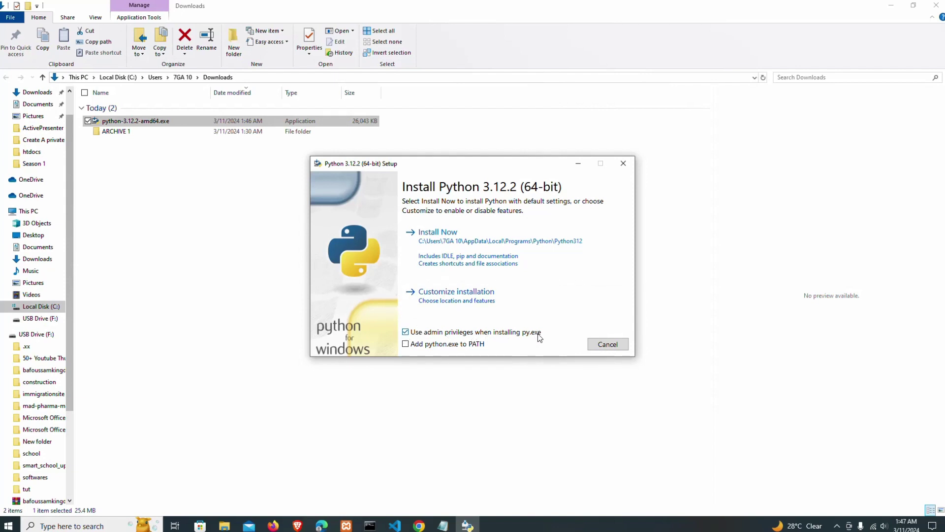
Step: Enable 'Add python.exe to PATH' and install Python 3.12.2 with default settings
{"action": "left_click", "coordinate": [405, 344]}
{"action": "left_click", "coordinate": [562, 254]}
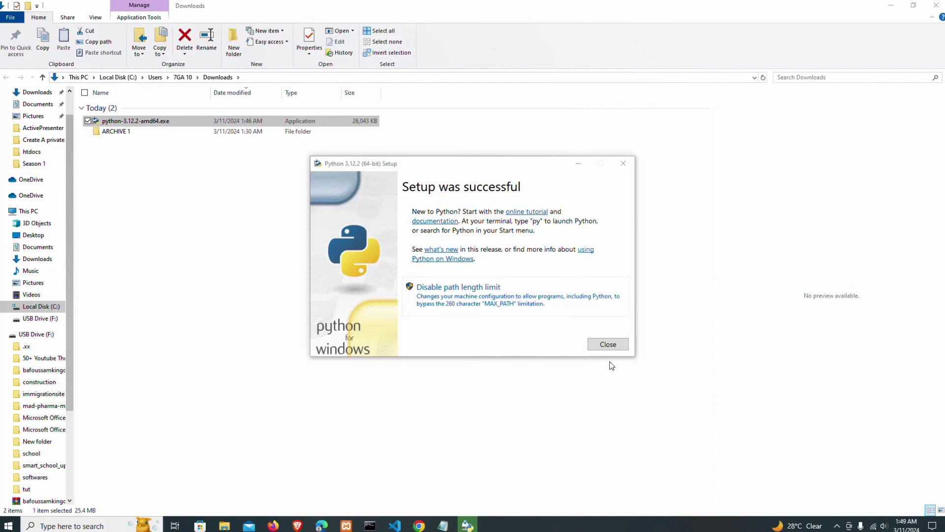
Step: Close the Python 3.12.2 setup wizard once it reports 'Setup was successful'
{"action": "left_click", "coordinate": [608, 344]}
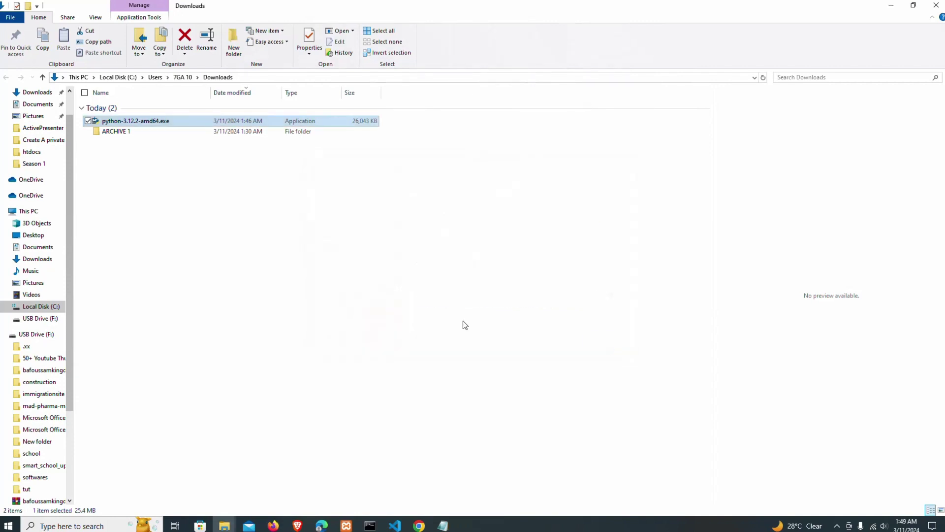
Step: Launch Command Prompt from Windows search and resize it into a smaller window over Explorer
{"action": "left_click", "coordinate": [72, 526]}
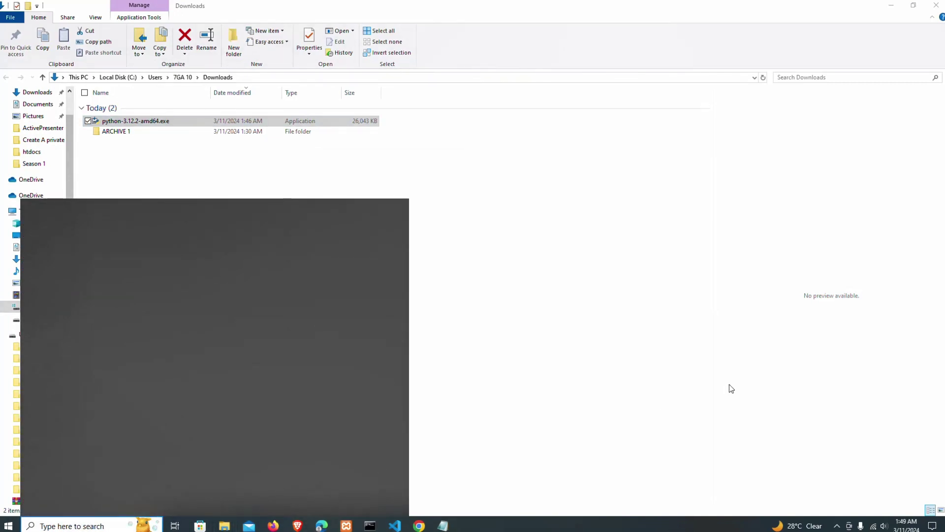
{"action": "type", "text": "c"}
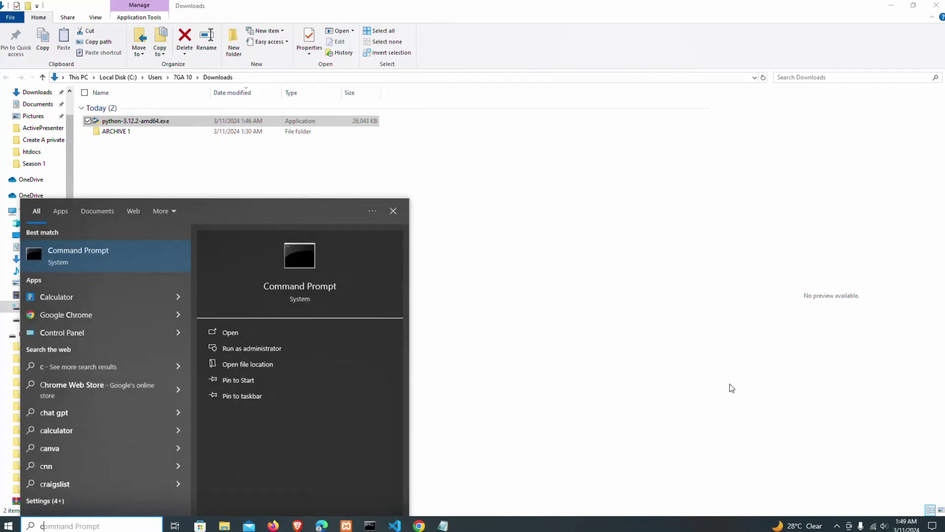
{"action": "left_click", "coordinate": [244, 328]}
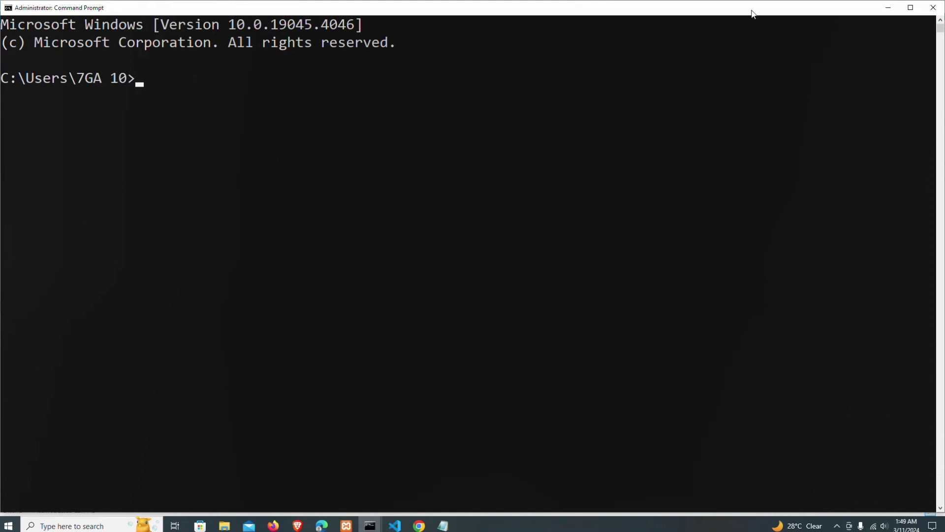
{"action": "left_click", "coordinate": [910, 7]}
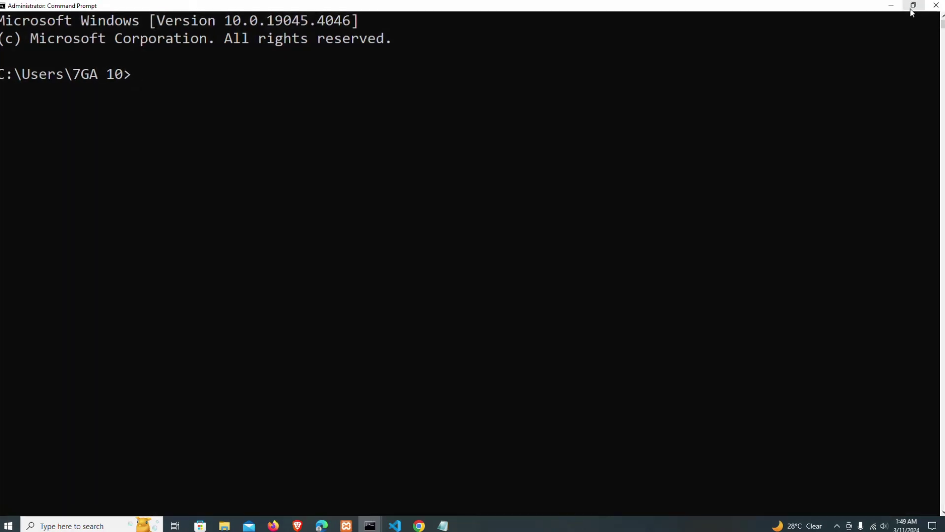
{"action": "left_click", "coordinate": [910, 11]}
{"action": "left_click_drag", "start_coordinate": [815, 2], "coordinate": [805, 105]}
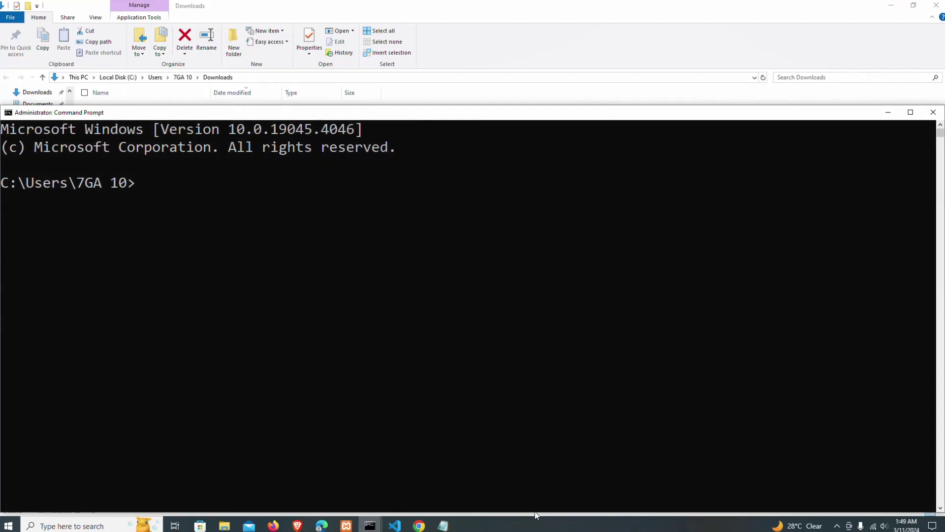
{"action": "left_click_drag", "start_coordinate": [535, 513], "coordinate": [531, 379]}
{"action": "left_click_drag", "start_coordinate": [943, 261], "coordinate": [506, 207]}
{"action": "left_click_drag", "start_coordinate": [392, 118], "coordinate": [563, 102]}
Step: Run python --version to confirm Python 3.12.2, then return to the Command Prompt window
{"action": "type", "text": "py"}
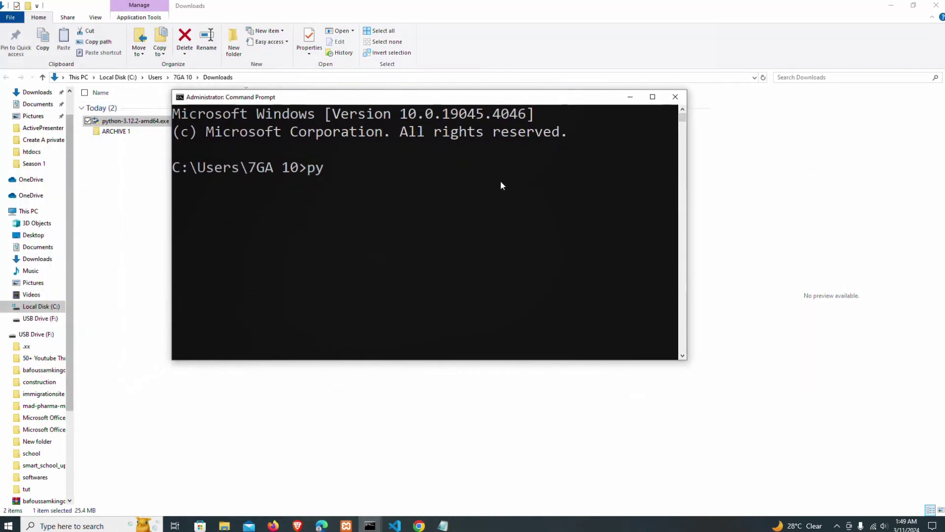
{"action": "type", "text": "thon "}
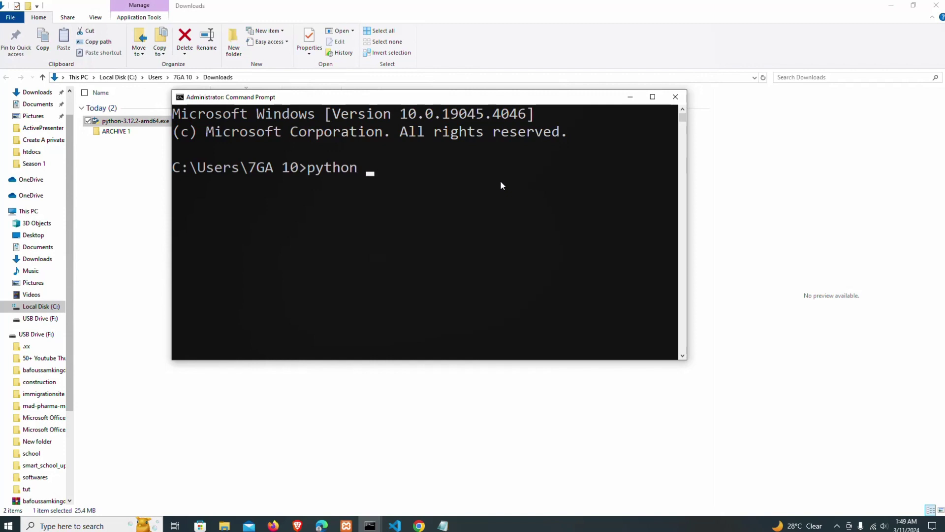
{"action": "type", "text": "--version"}
{"action": "key", "text": "Return"}
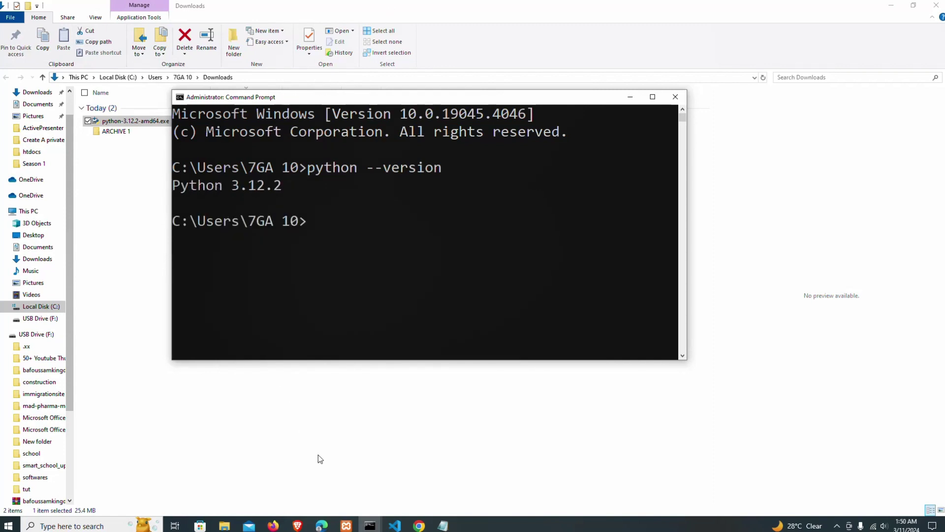
{"action": "mouse_move", "coordinate": [417, 524]}
{"action": "left_click", "coordinate": [445, 486]}
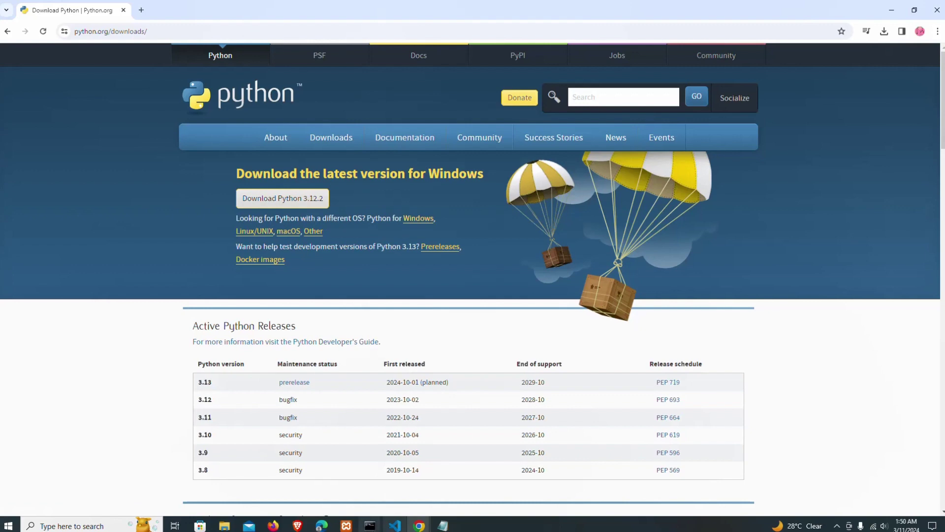
{"action": "mouse_move", "coordinate": [370, 524]}
{"action": "left_click", "coordinate": [414, 466]}
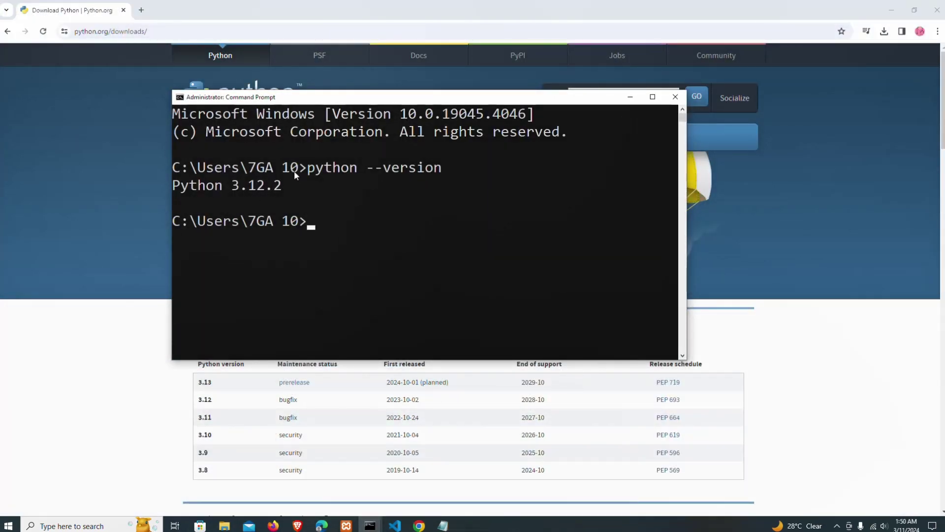
Step: Start the Python interpreter with py and widen the console window on both sides
{"action": "type", "text": "pyth"}
{"action": "key", "text": "BackSpace"}
{"action": "key", "text": "BackSpace"}
{"action": "key", "text": "Return"}
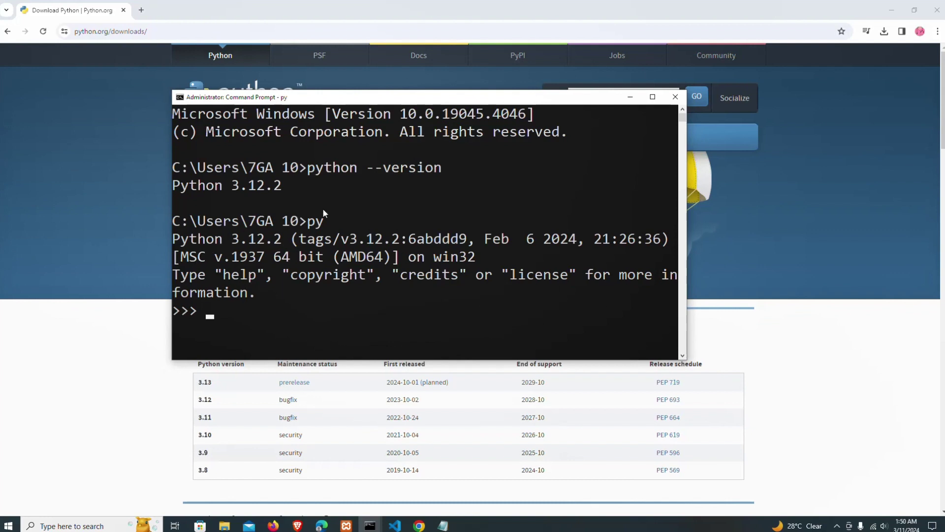
{"action": "scroll", "coordinate": [391, 194], "scroll_direction": "down", "scroll_amount": 1}
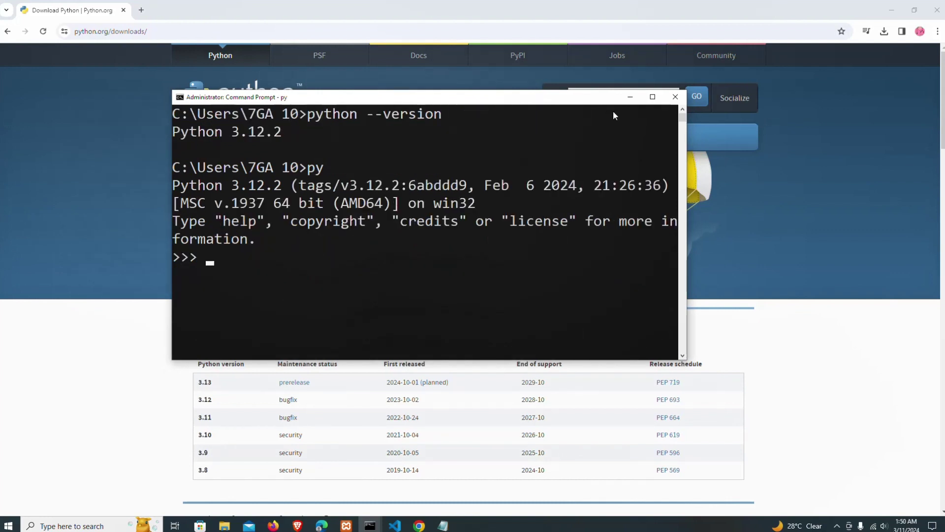
{"action": "left_click_drag", "start_coordinate": [687, 220], "coordinate": [856, 227]}
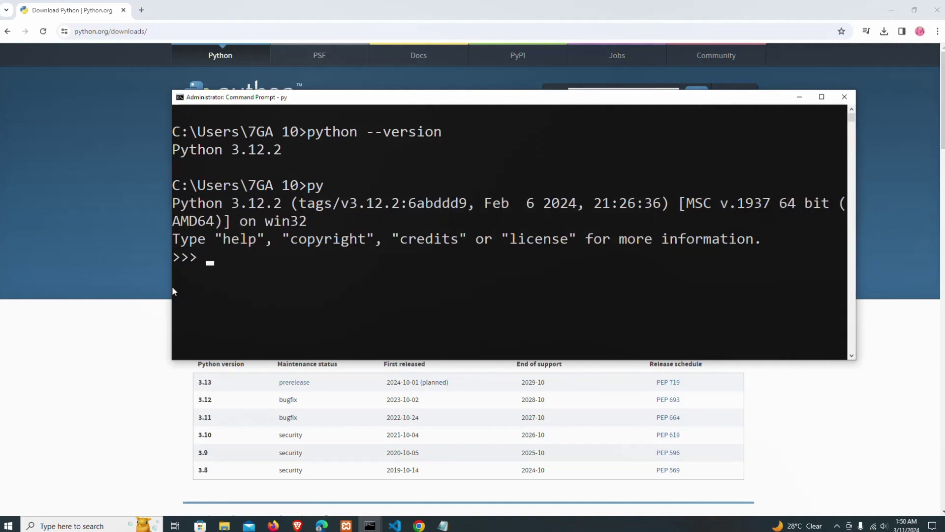
{"action": "left_click_drag", "start_coordinate": [172, 290], "coordinate": [107, 297]}
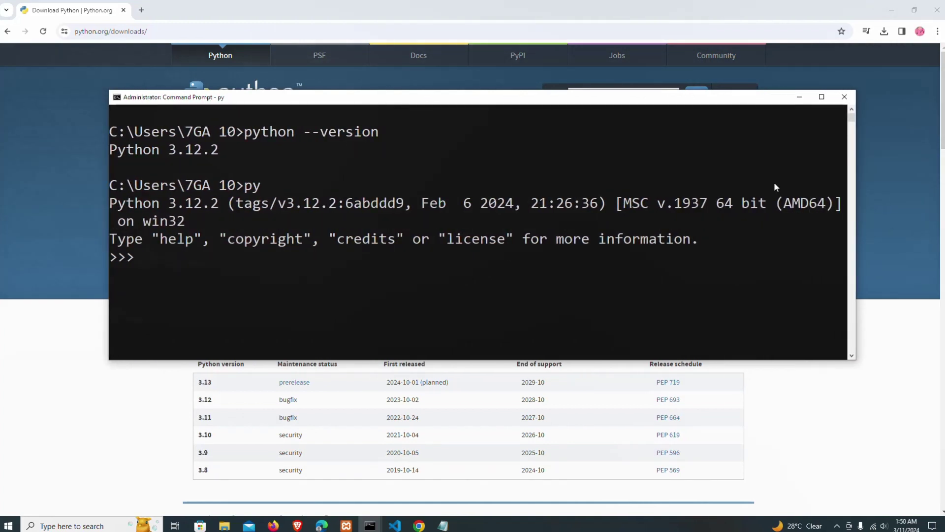
Step: Run print("Hello Word") in the Python REPL
{"action": "type", "text": "pytho"}
{"action": "key", "text": "BackSpace"}
{"action": "key", "text": "BackSpace"}
{"action": "key", "text": "BackSpace"}
{"action": "key", "text": "BackSpace"}
{"action": "type", "text": "rint()"}
{"action": "key", "text": "Left"}
{"action": "type", "text": "\"\""}
{"action": "key", "text": "Left"}
{"action": "type", "text": "Hello Word"}
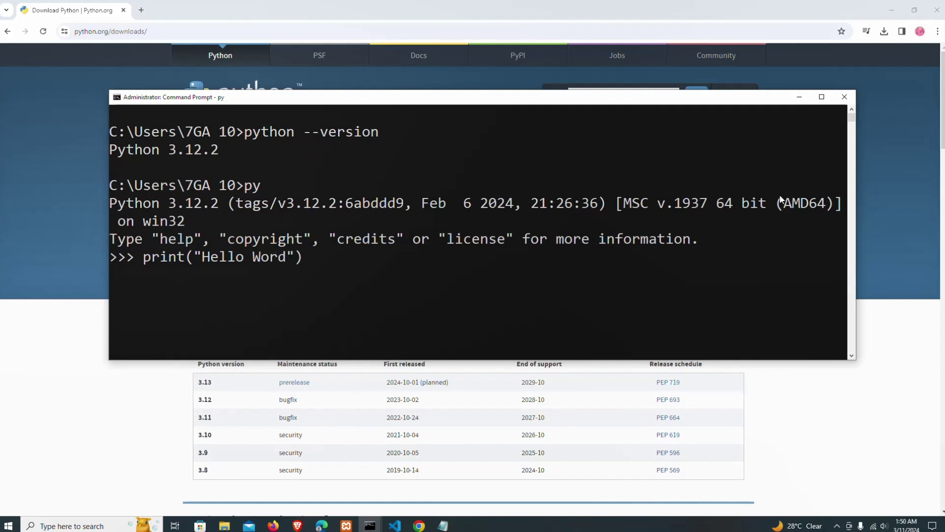
{"action": "key", "text": "Return"}
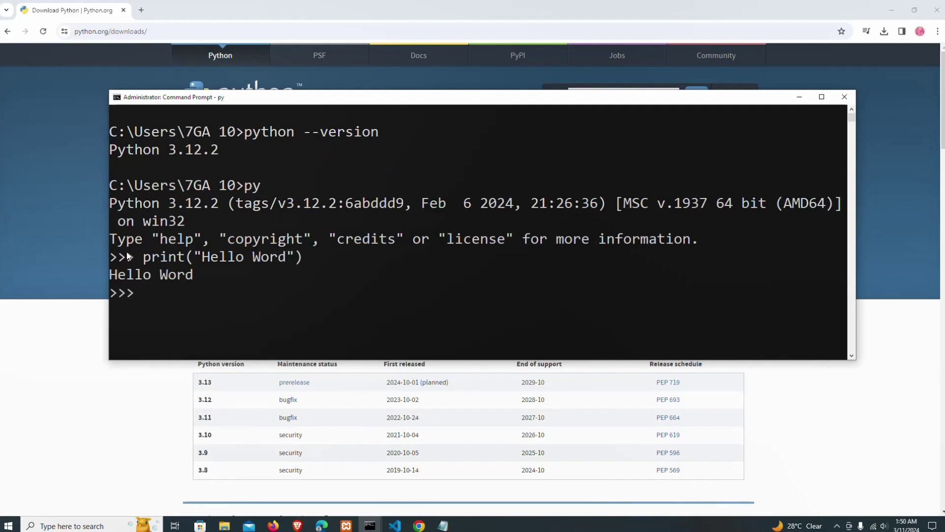
Step: Search Windows for python and launch IDLE (Python 3.12 64-bit) from the Recent list
{"action": "left_click", "coordinate": [70, 526]}
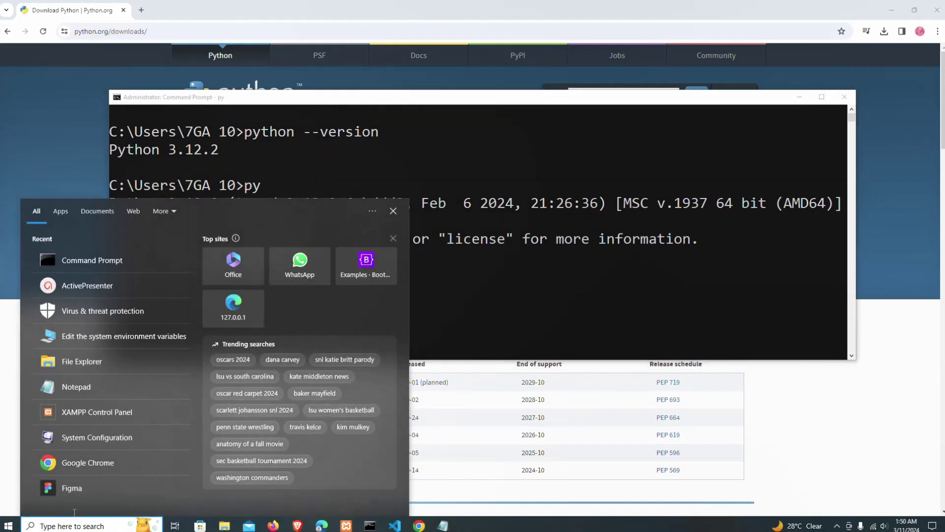
{"action": "type", "text": "pyth"}
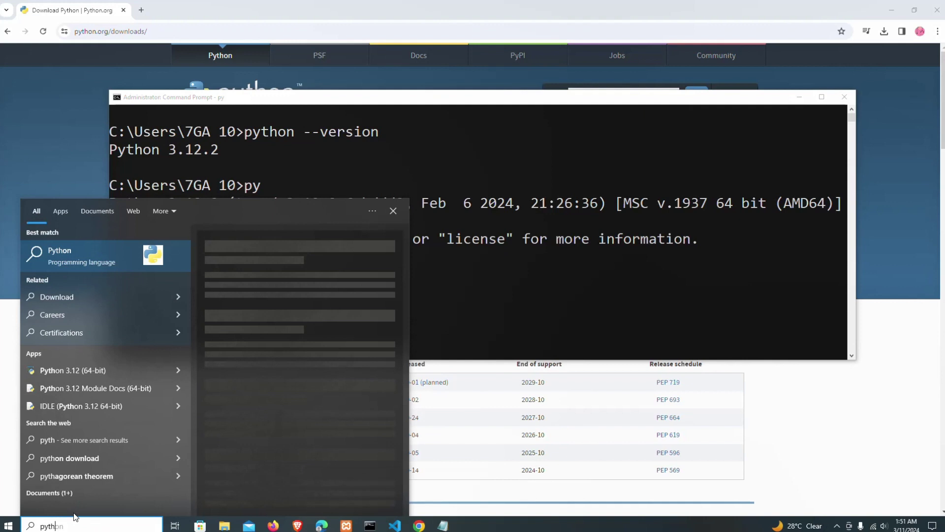
{"action": "type", "text": "on"}
{"action": "left_click", "coordinate": [331, 254]}
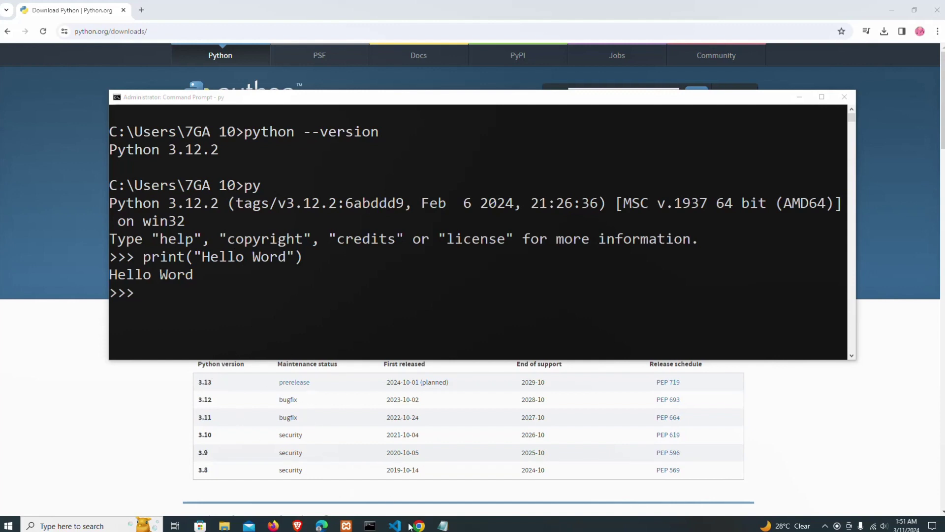
{"action": "left_click", "coordinate": [74, 526]}
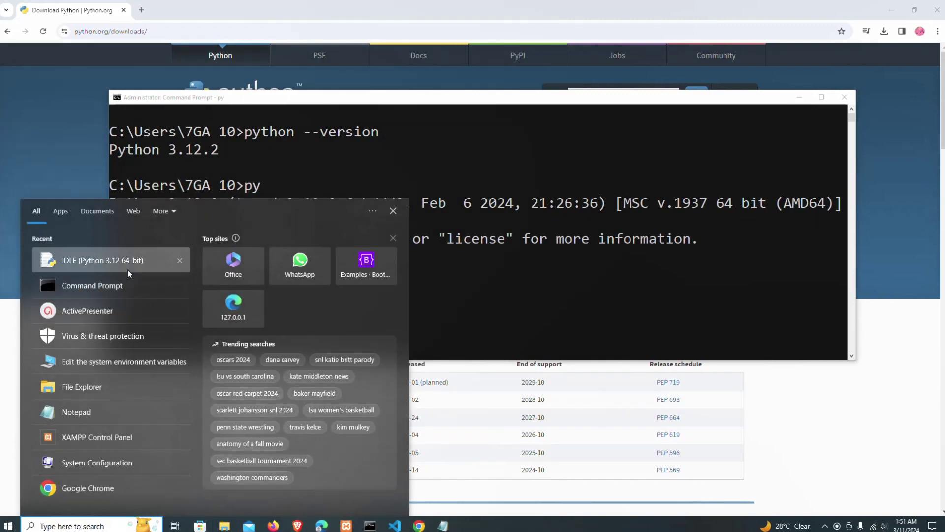
{"action": "left_click", "coordinate": [129, 263]}
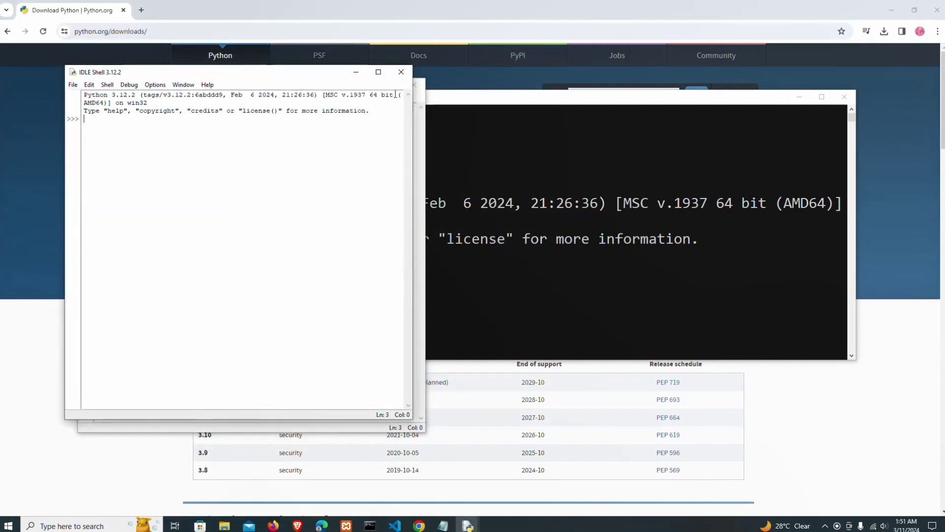
Step: Close the duplicate IDLE window, reposition the shell, and run print("Hello World")
{"action": "left_click", "coordinate": [400, 72]}
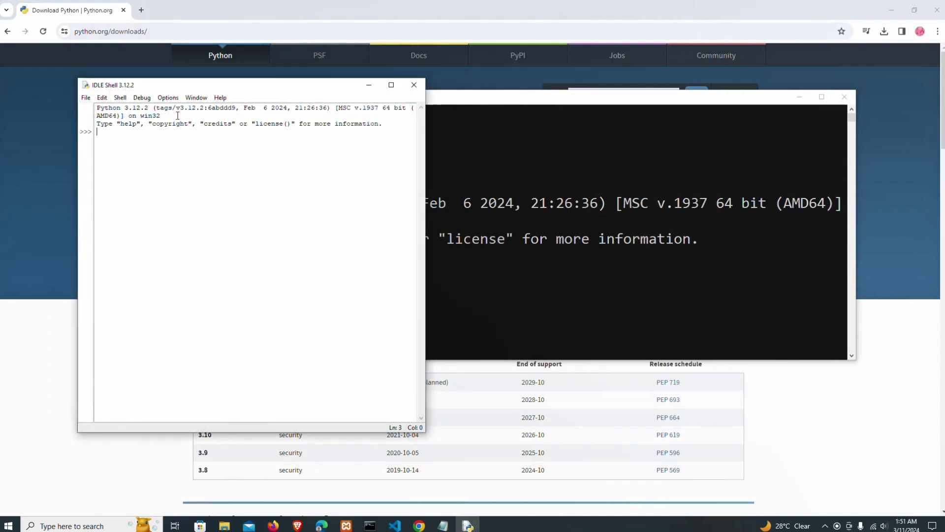
{"action": "left_click_drag", "start_coordinate": [184, 81], "coordinate": [286, 103]}
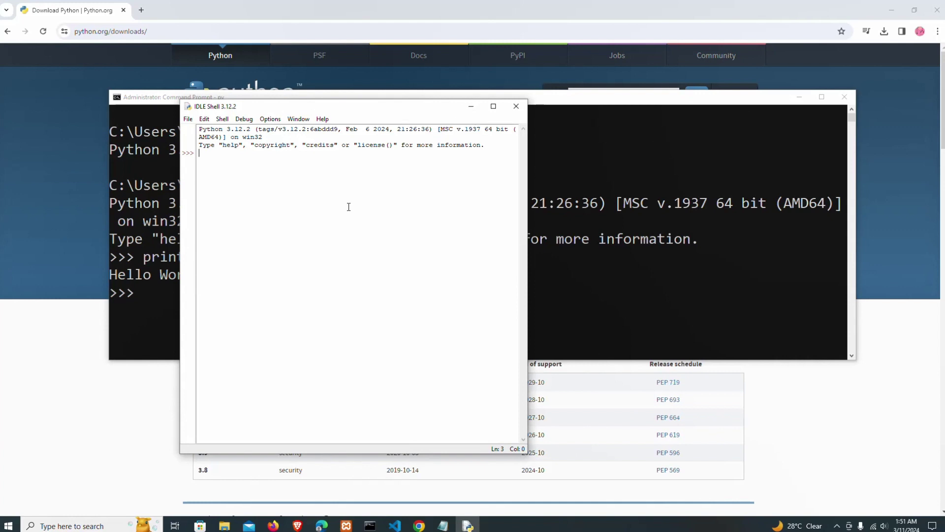
{"action": "type", "text": "pyt"}
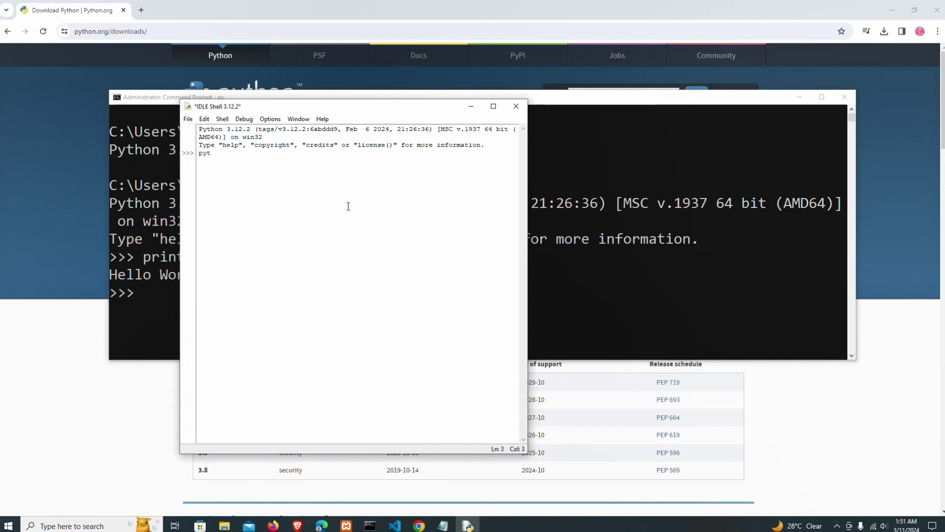
{"action": "key", "text": "BackSpace"}
{"action": "key", "text": "BackSpace"}
{"action": "key", "text": "BackSpace"}
{"action": "type", "text": "print()"}
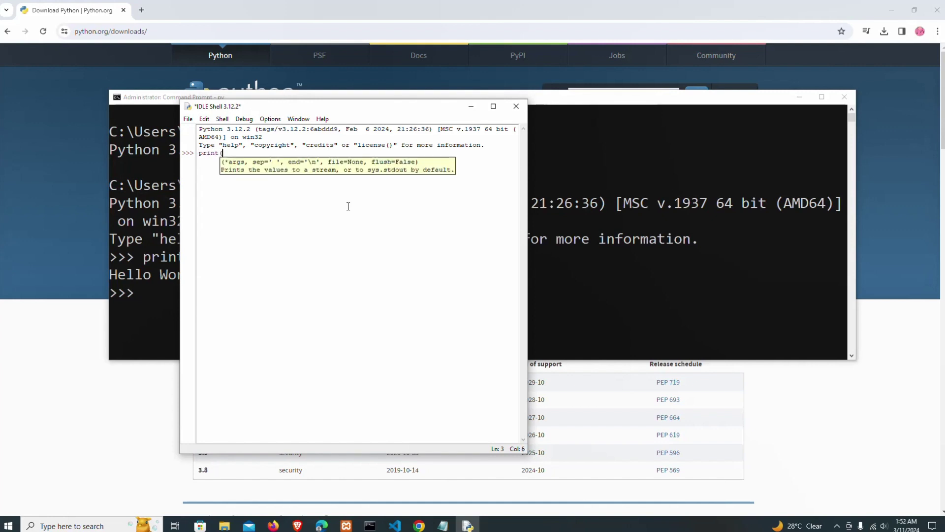
{"action": "type", "text": "\"\""}
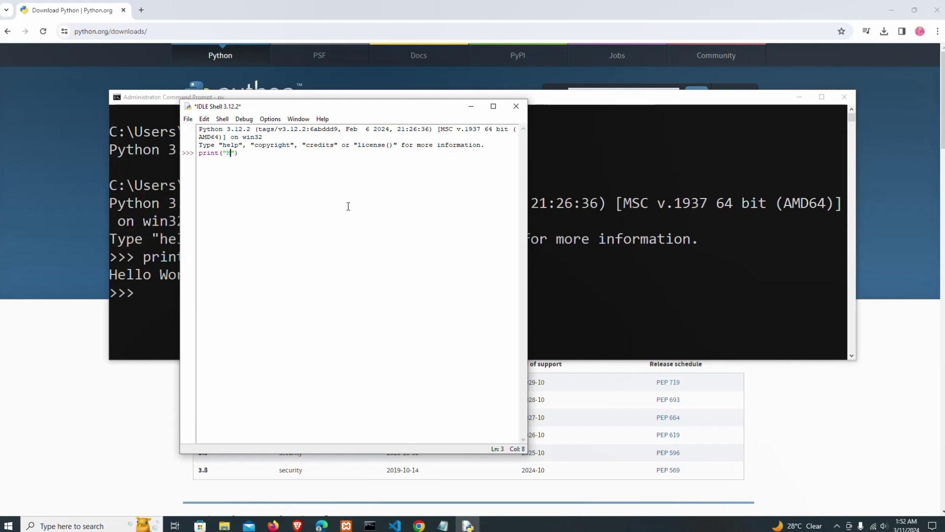
{"action": "type", "text": "Hello World"}
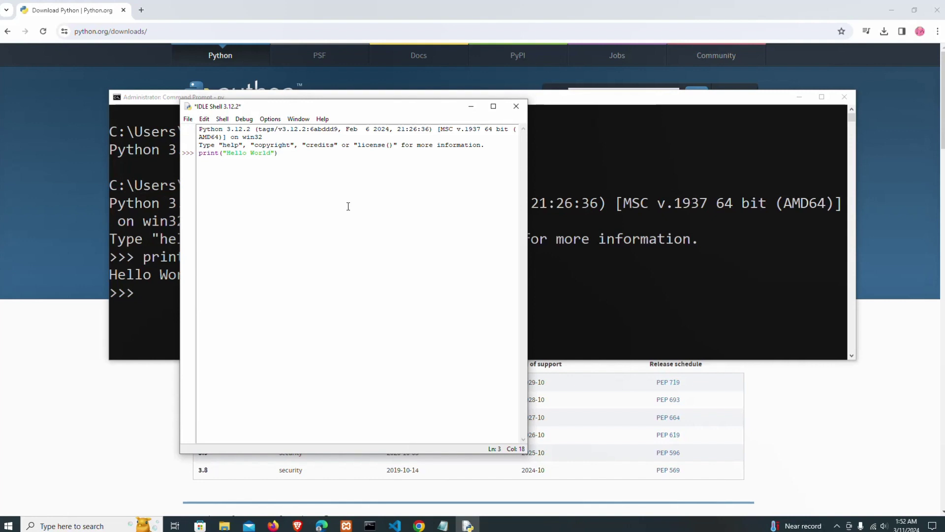
{"action": "key", "text": "Return"}
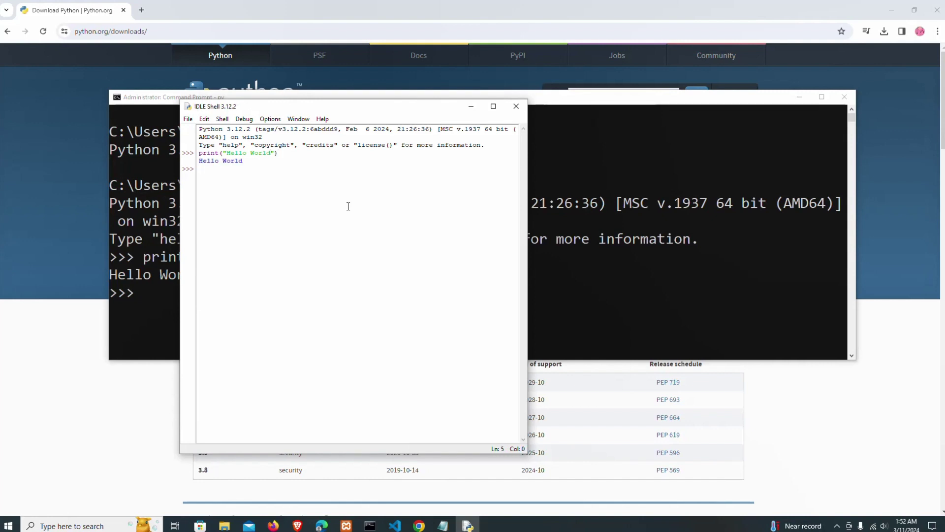
{"action": "left_click", "coordinate": [188, 118]}
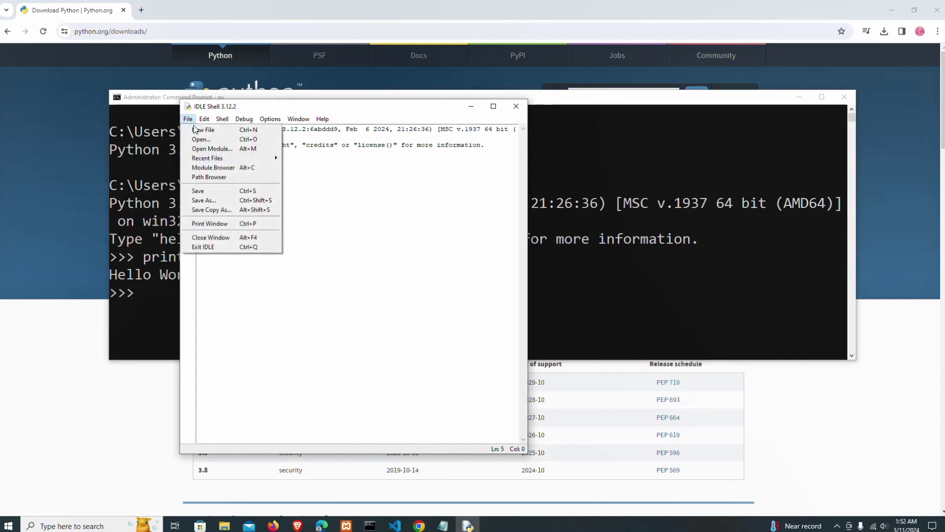
Step: Save the IDLE shell session to the Desktop as 'HelloWord'
{"action": "left_click", "coordinate": [215, 200]}
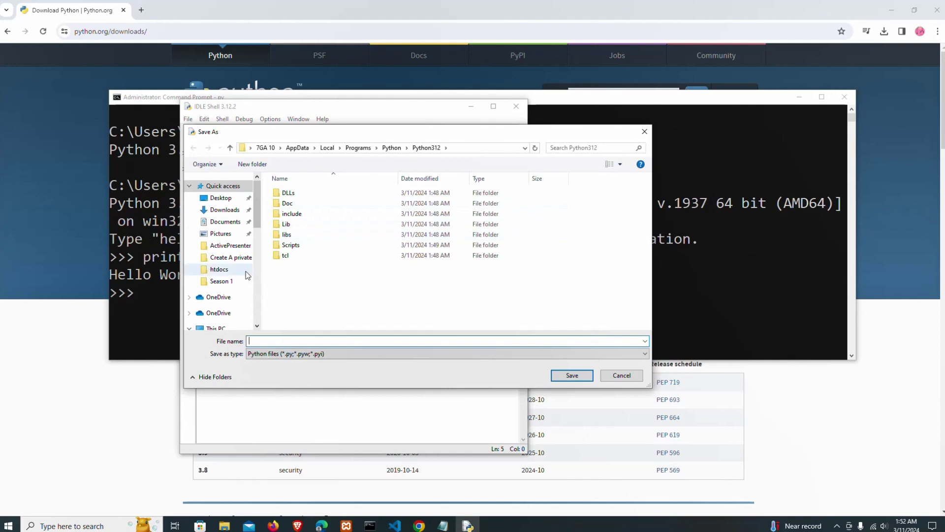
{"action": "left_click", "coordinate": [218, 197]}
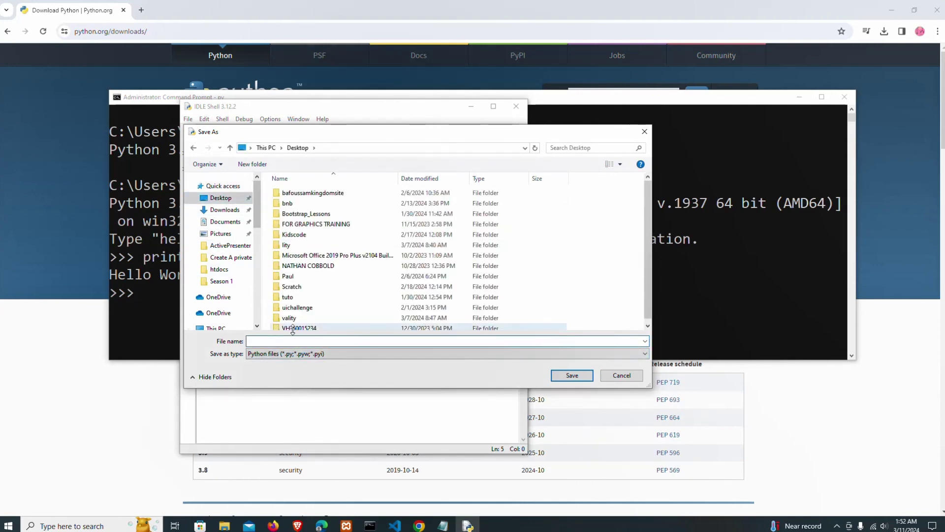
{"action": "type", "text": "HelloWord"}
{"action": "left_click", "coordinate": [577, 376]}
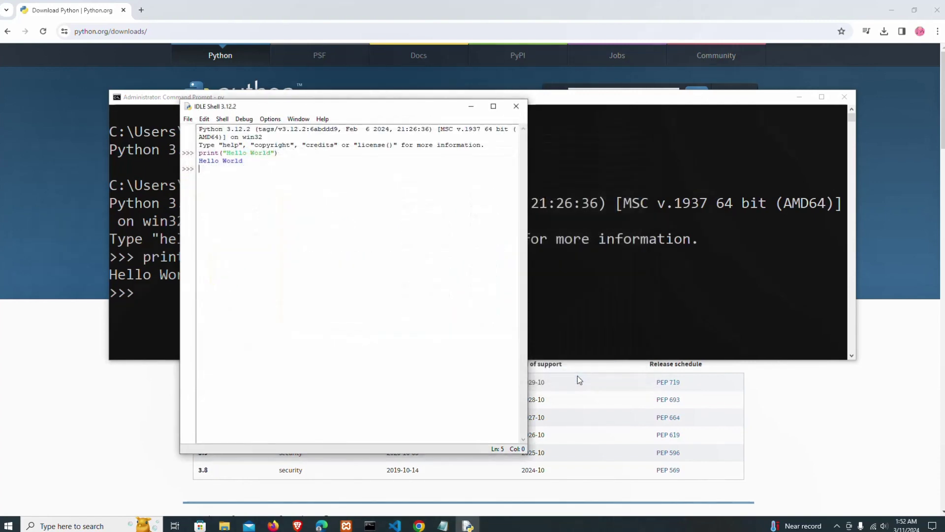
Step: Close IDLE Shell and run the desktop's HelloWord.py file with Python
{"action": "left_click", "coordinate": [516, 107]}
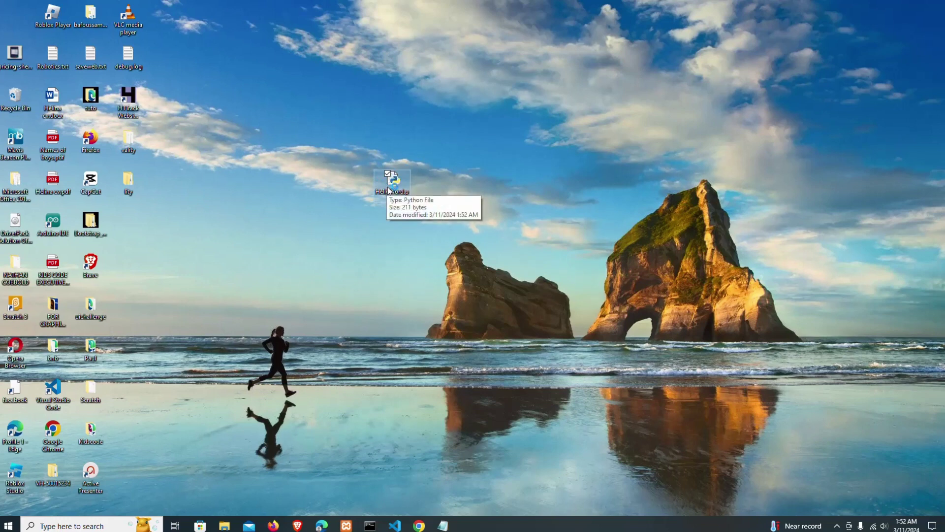
{"action": "double_click", "coordinate": [389, 190]}
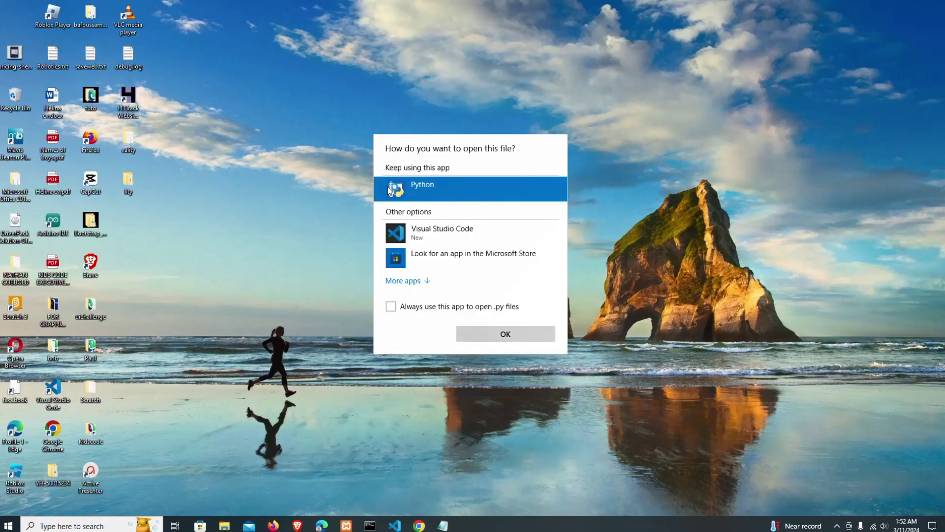
{"action": "left_click", "coordinate": [542, 331]}
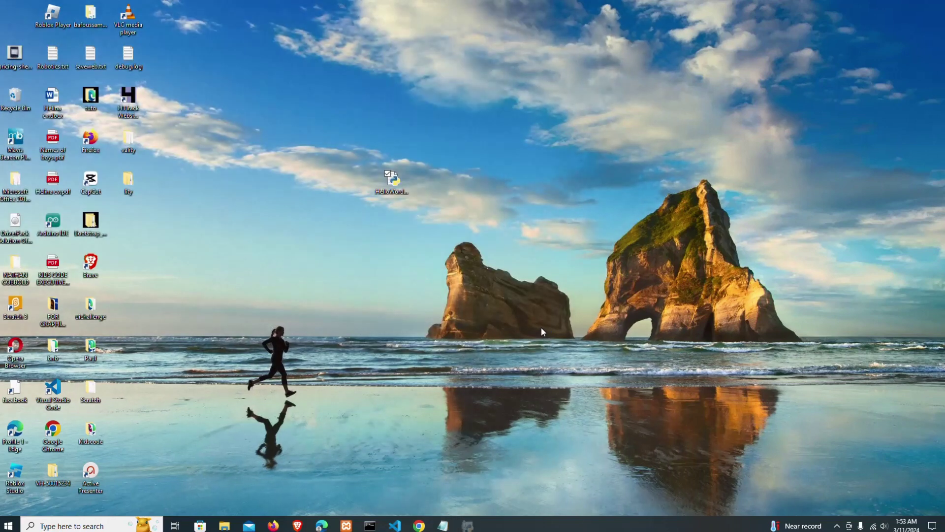